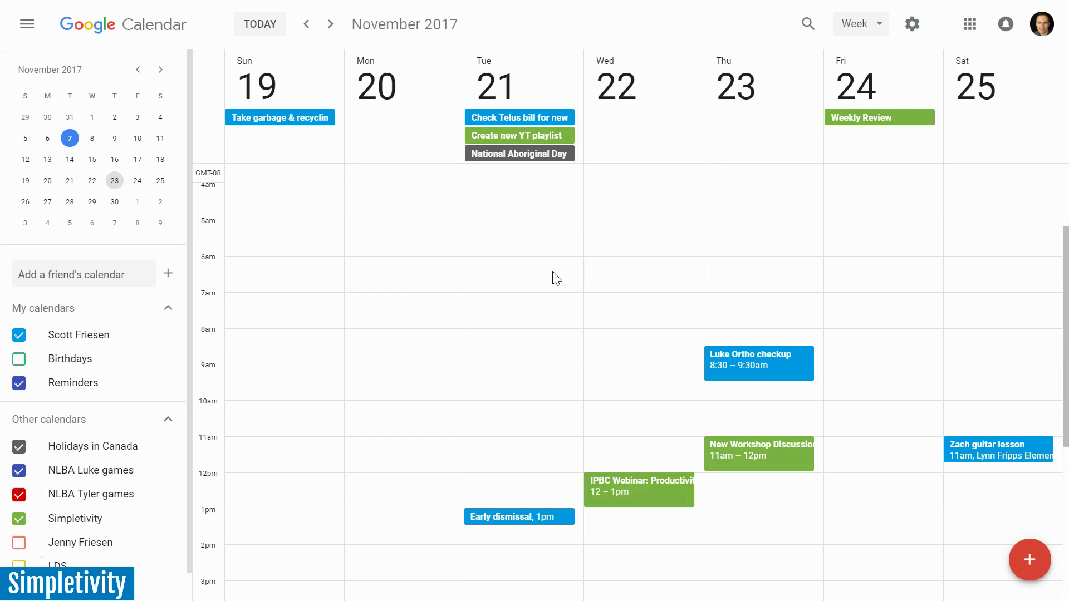
# Preview New Workshop Discussion, peek at its editor without saving, then reopen its card showing 2 guests
pyautogui.click(540, 262)
pyautogui.click(747, 448)
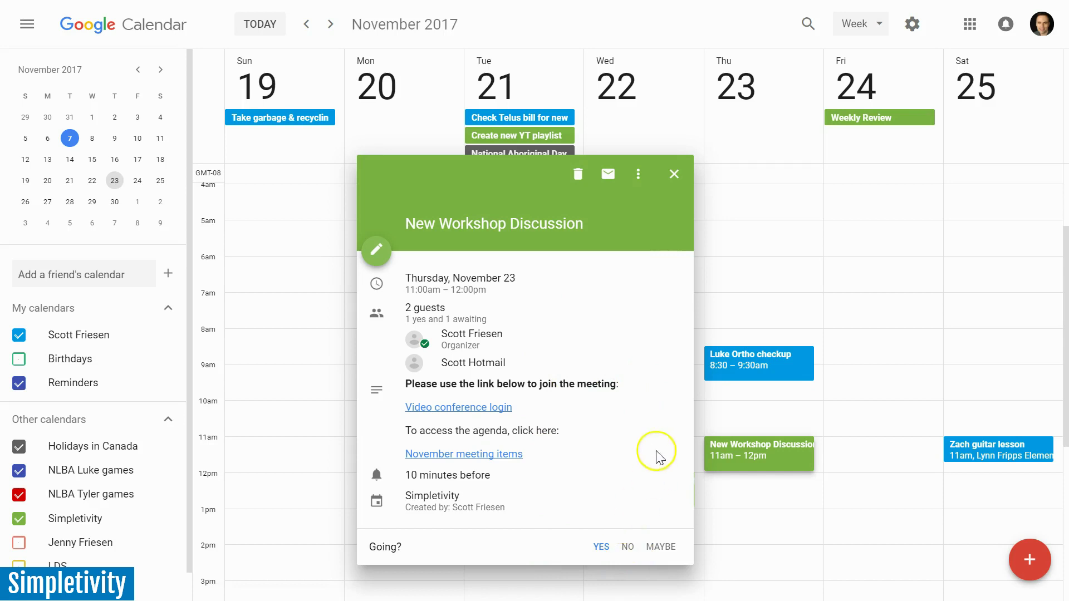
pyautogui.click(375, 251)
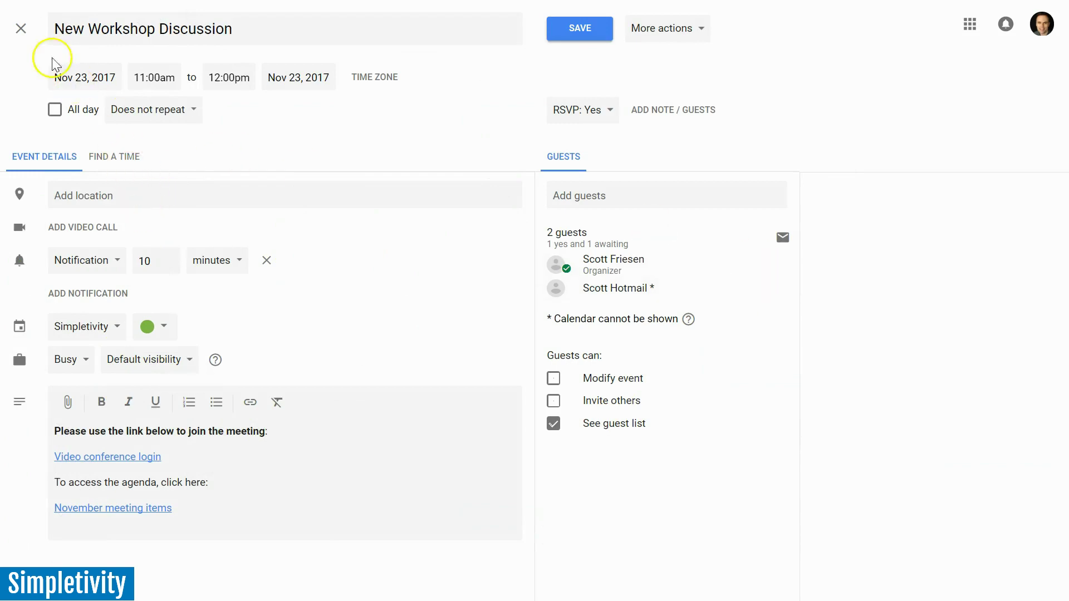
pyautogui.click(21, 27)
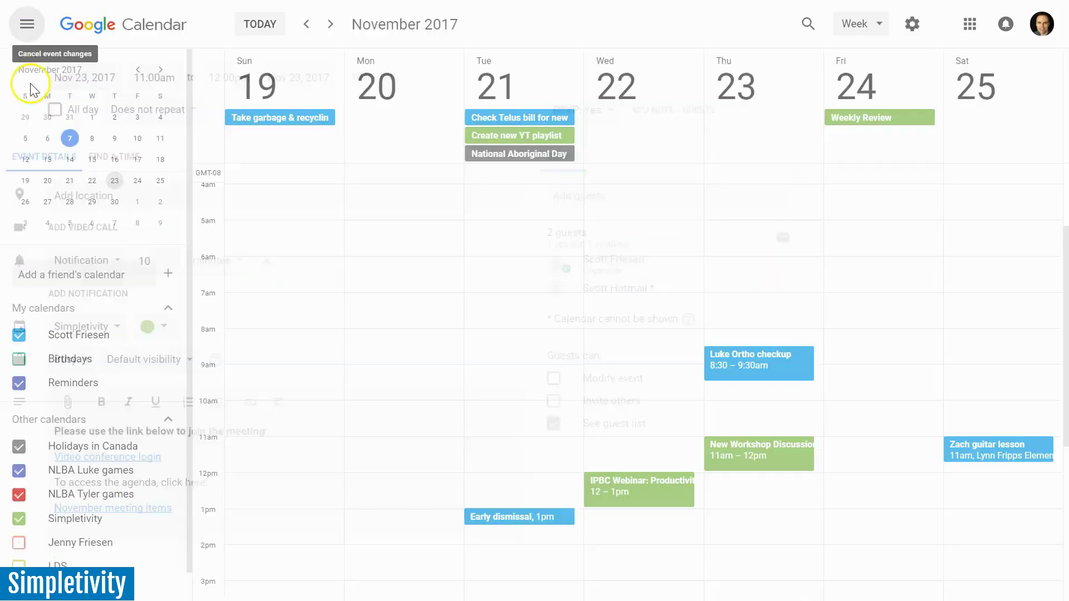
pyautogui.click(756, 465)
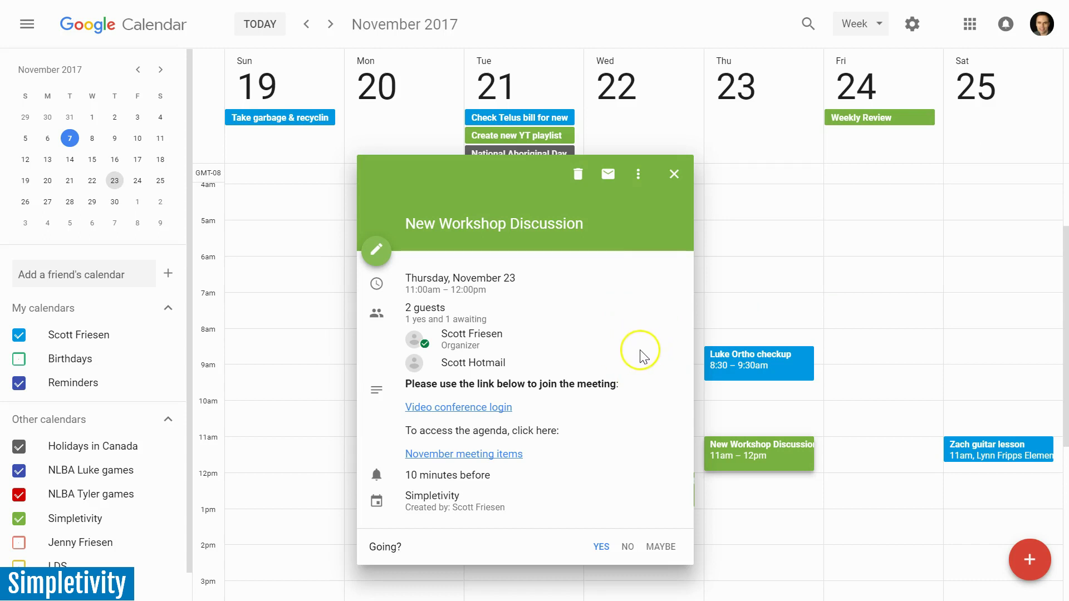
pyautogui.moveTo(486, 363)
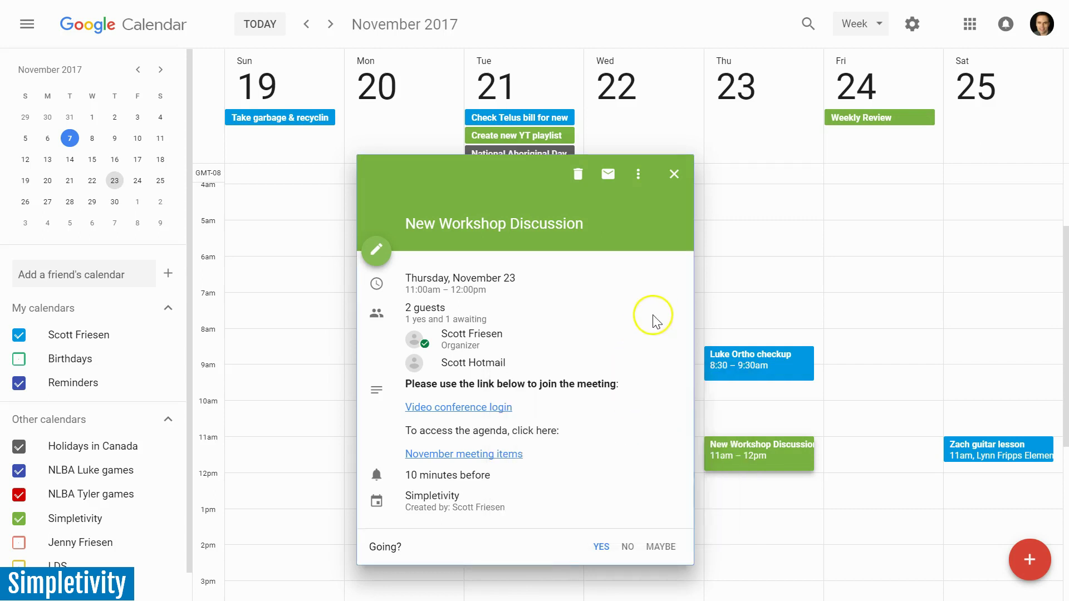
# Open the workshop event's full editor and inspect the Video conference login link address
pyautogui.click(377, 250)
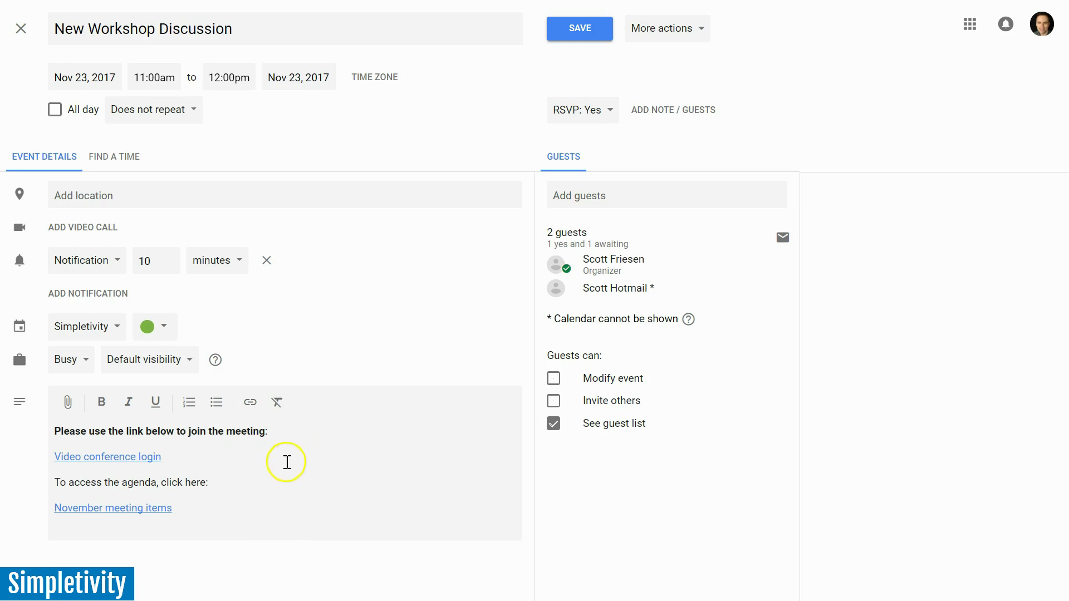
pyautogui.click(122, 456)
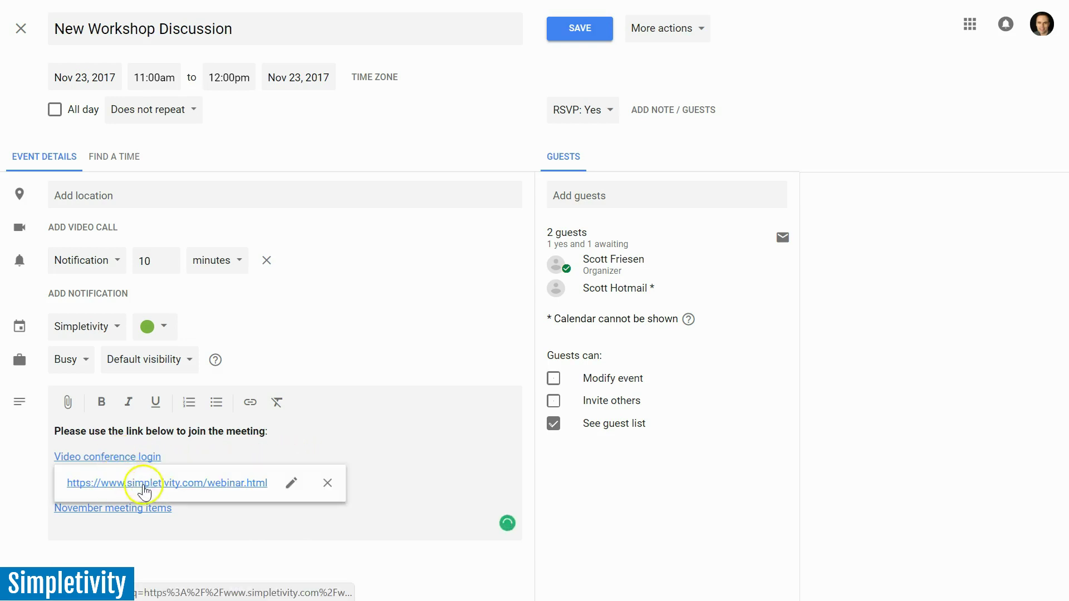
pyautogui.click(189, 444)
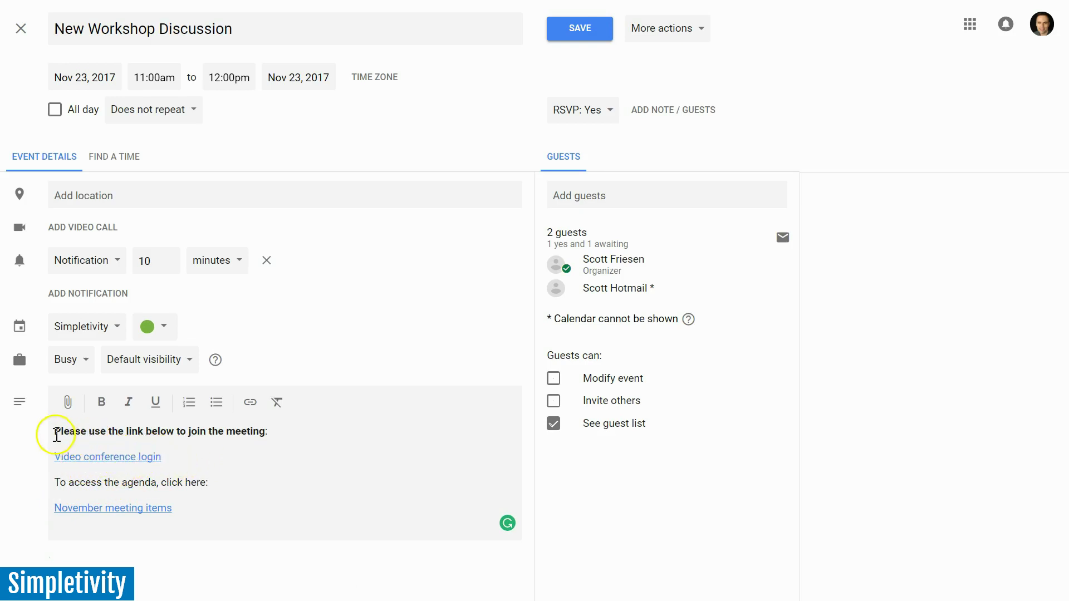
# Select the first description line, try underline formatting, then discard edits and return to the week
pyautogui.moveTo(55, 431); pyautogui.dragTo(266, 435)
pyautogui.click(255, 454)
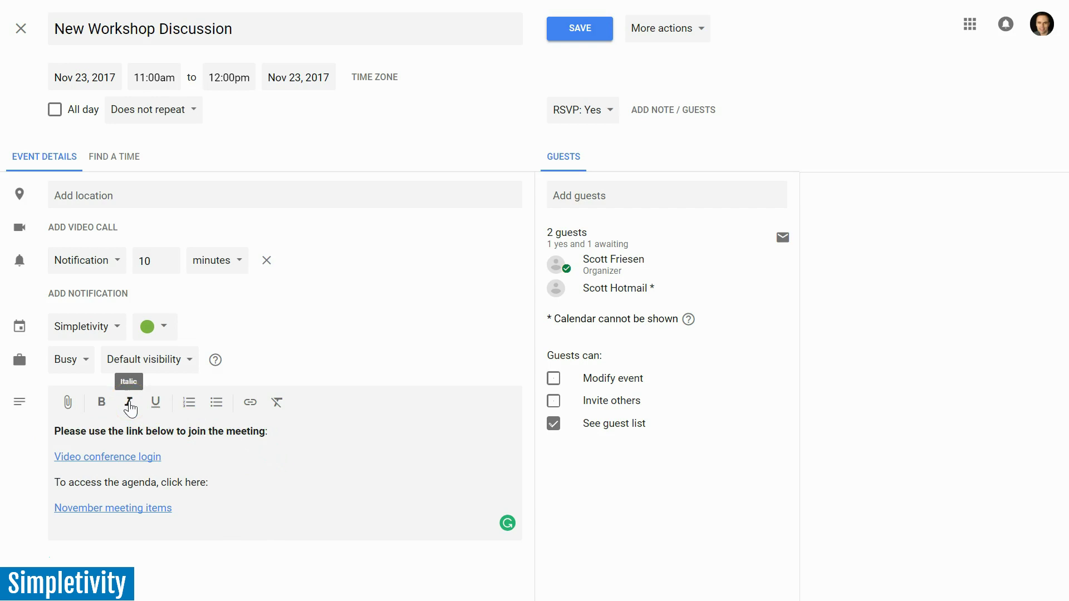
pyautogui.click(157, 406)
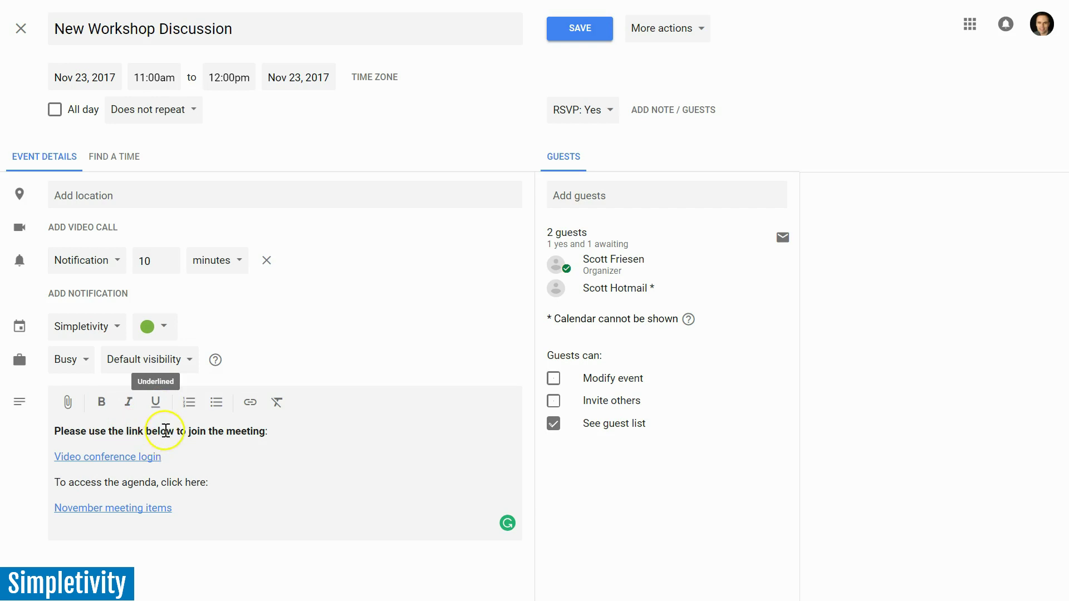
pyautogui.click(195, 458)
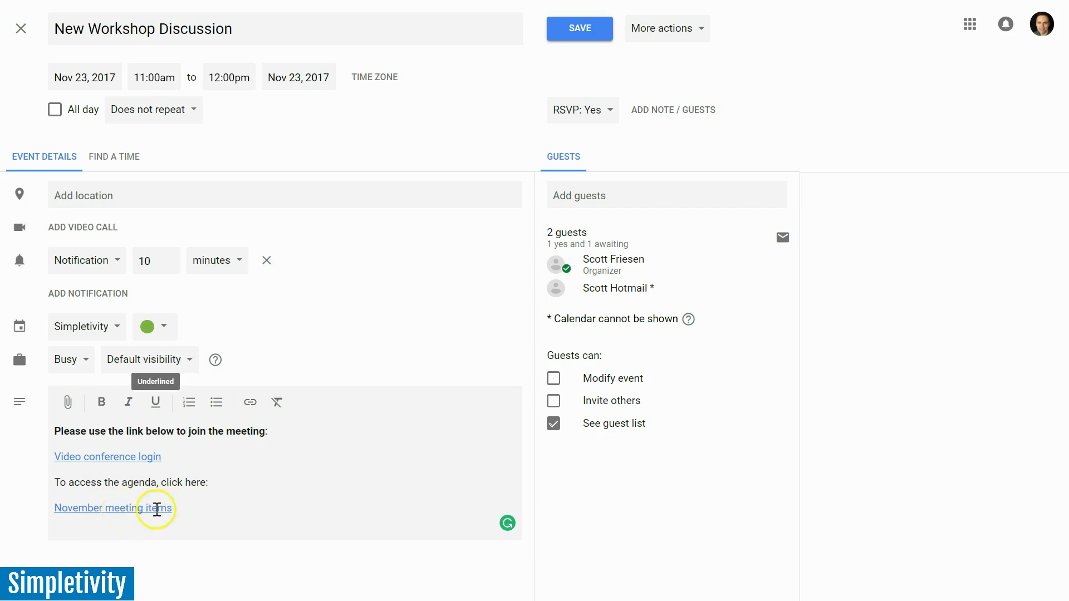
pyautogui.click(284, 433)
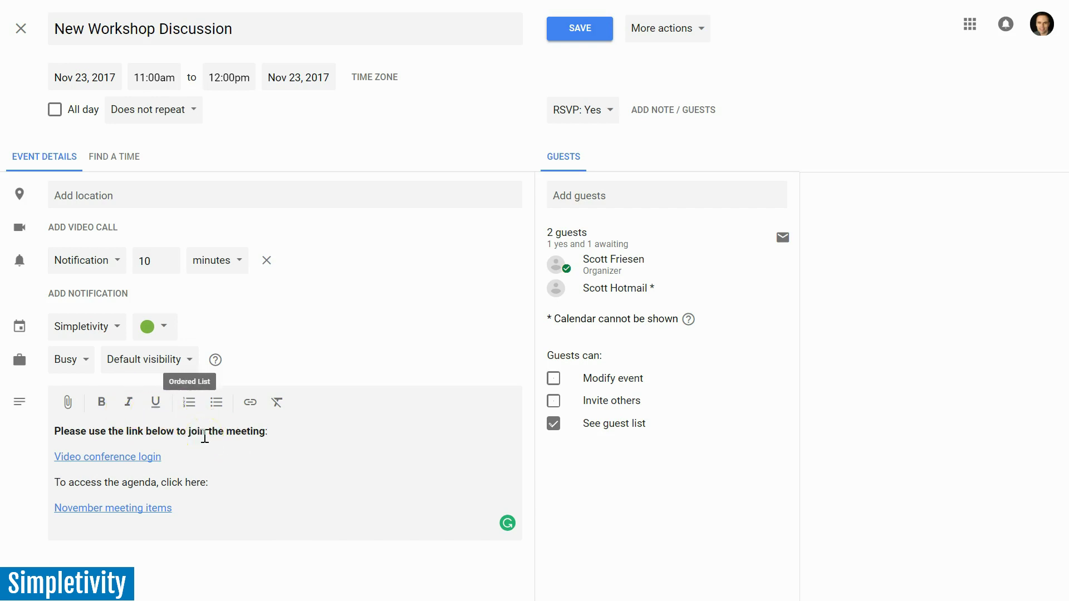
pyautogui.click(21, 29)
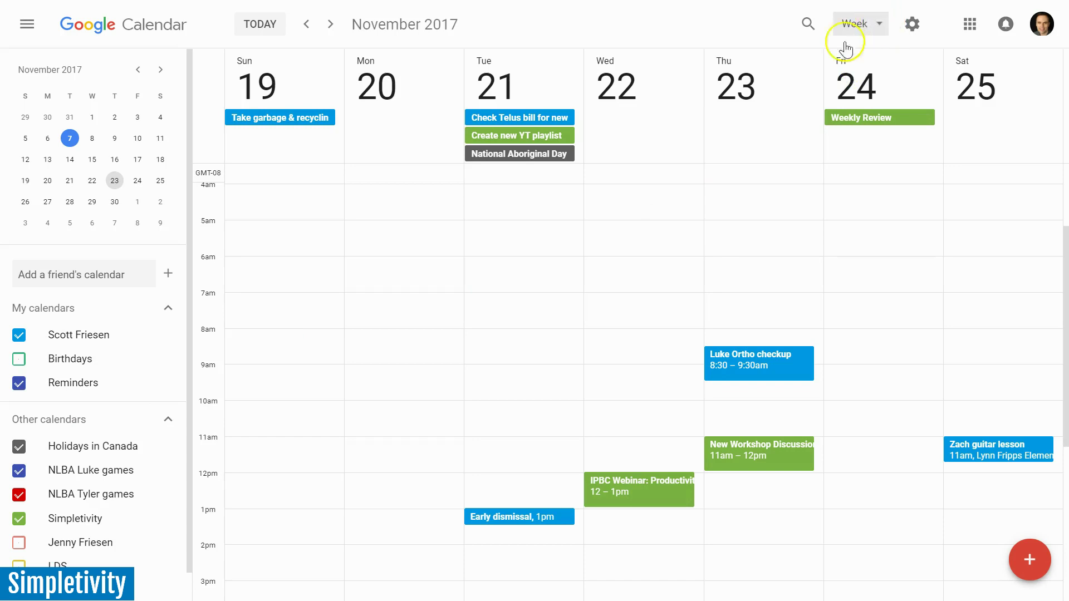
# Show Thursday Nov 23 in Day view with personal and Simpletivity calendars as columns, reviewing the events
pyautogui.click(860, 24)
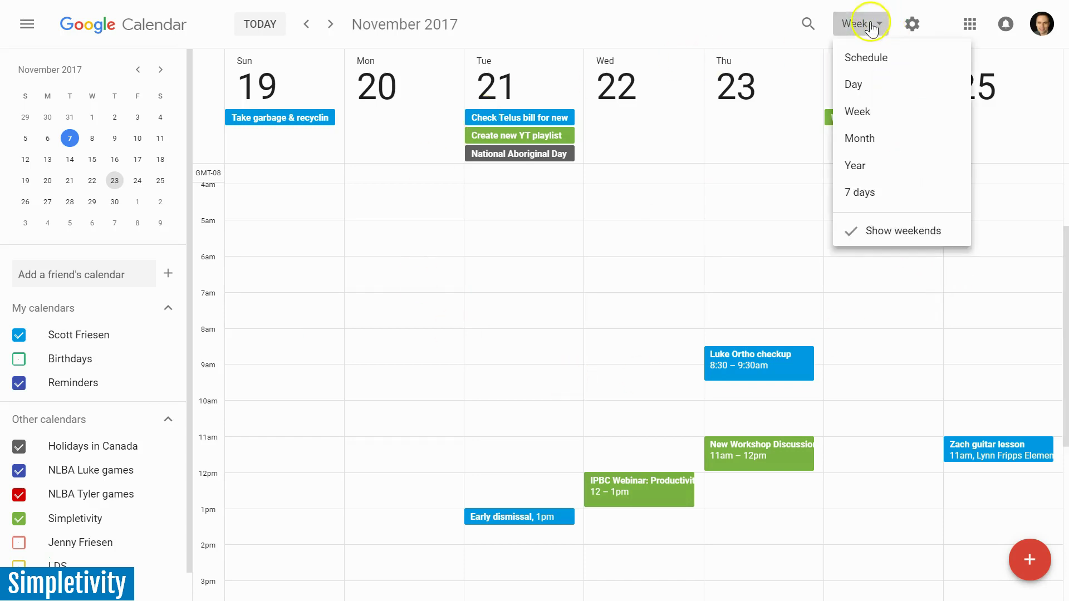
pyautogui.click(858, 88)
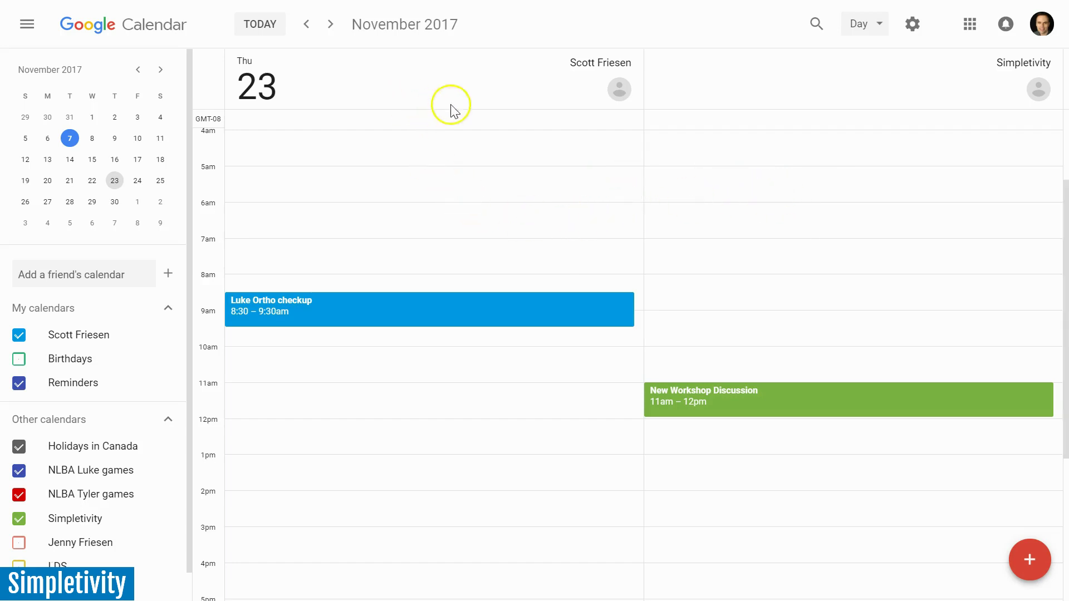
pyautogui.scroll(-5, 546, 131)
pyautogui.scroll(6, 549, 134)
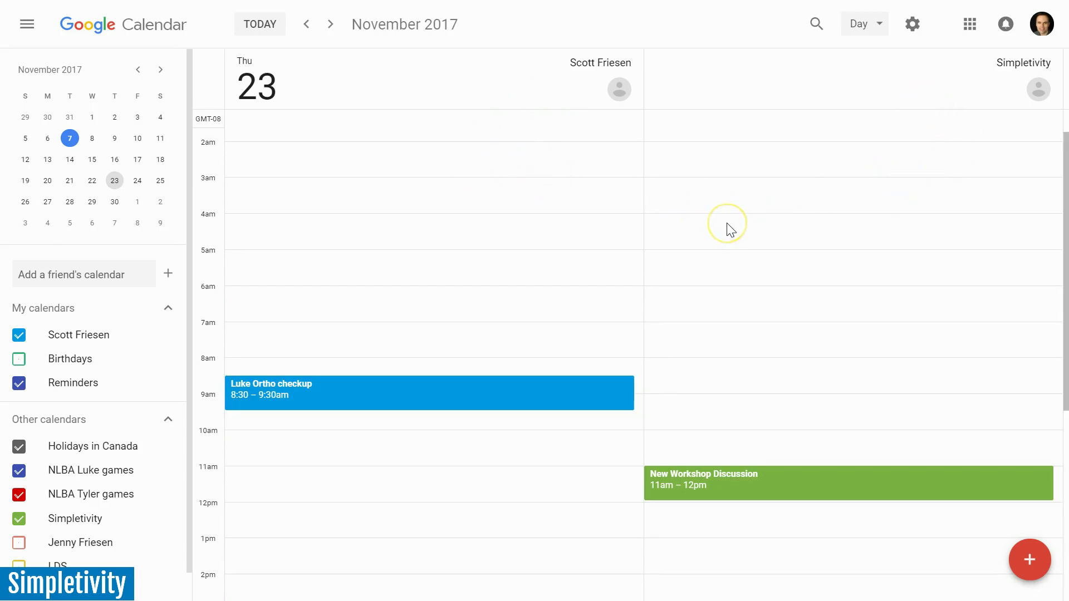
pyautogui.scroll(-5, 729, 229)
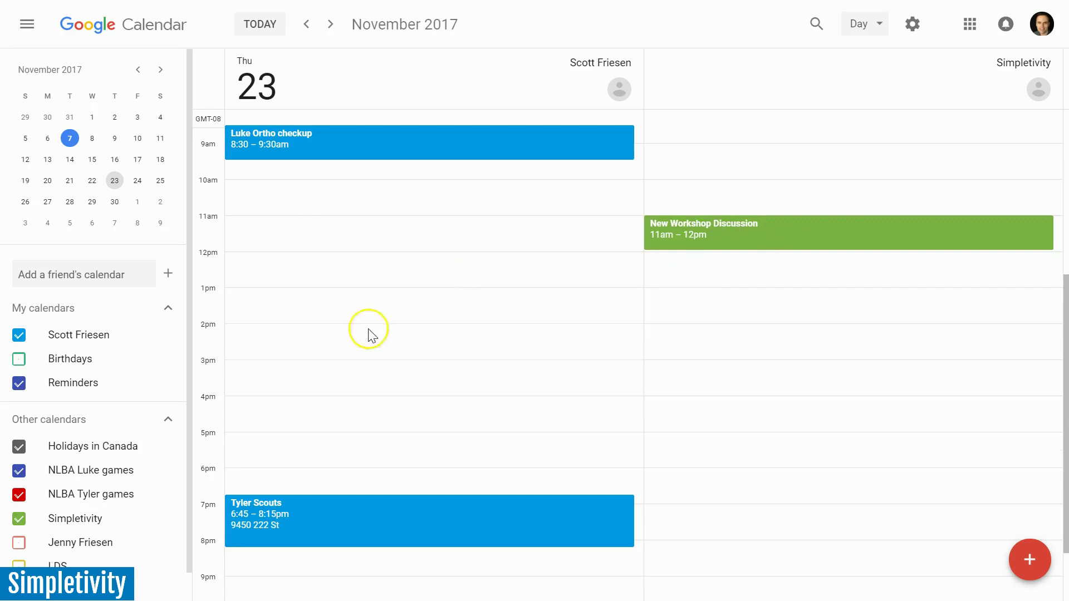
pyautogui.scroll(3, 702, 273)
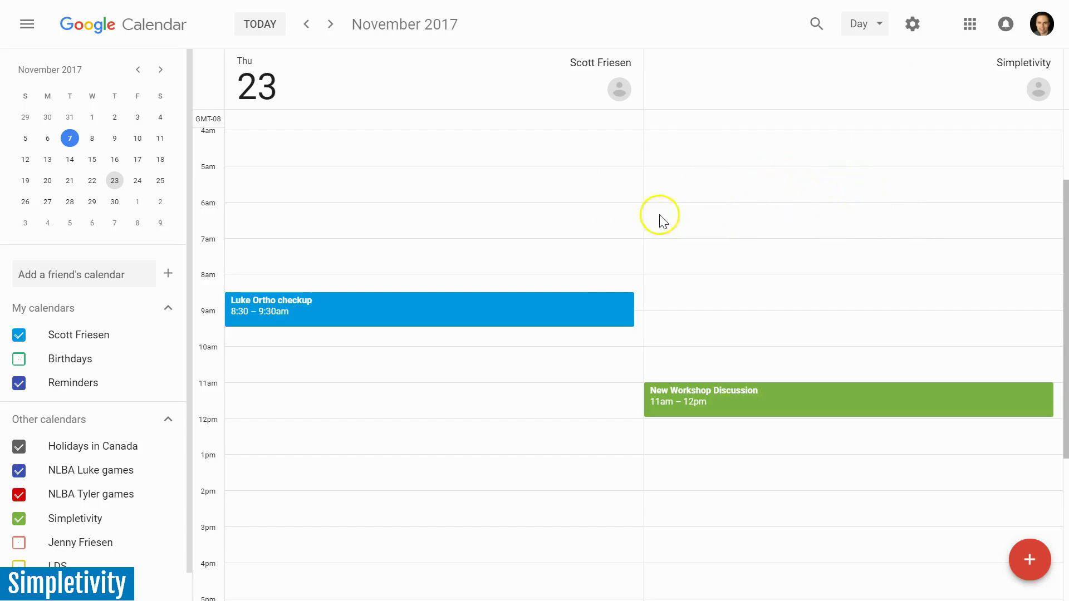
pyautogui.scroll(2, 828, 208)
pyautogui.scroll(-3, 836, 201)
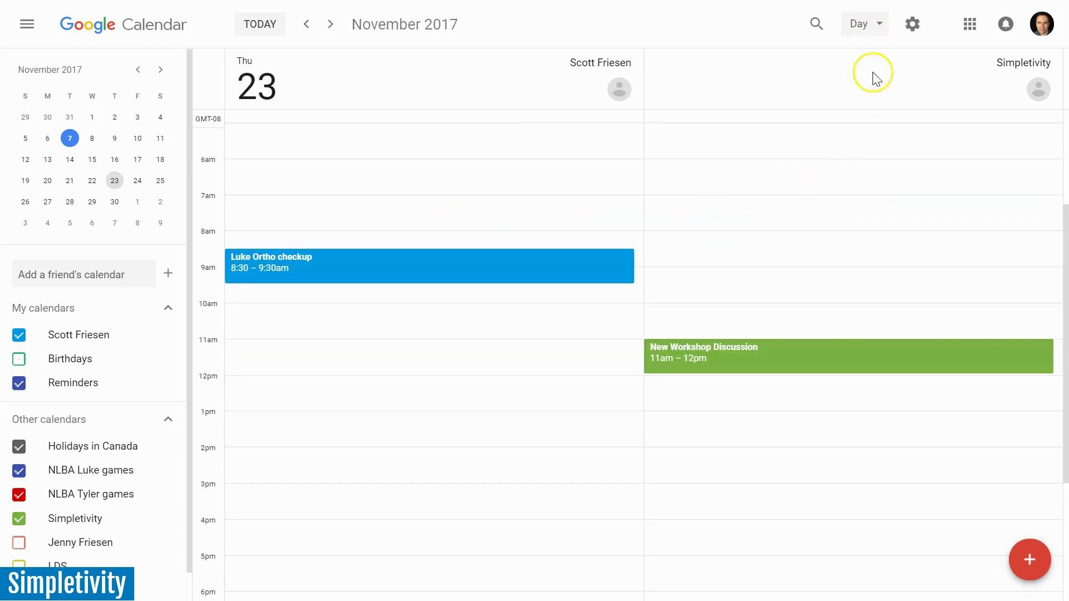
# Switch back to the Nov 19–25 week view and go to the Trash page
pyautogui.click(878, 25)
pyautogui.click(869, 114)
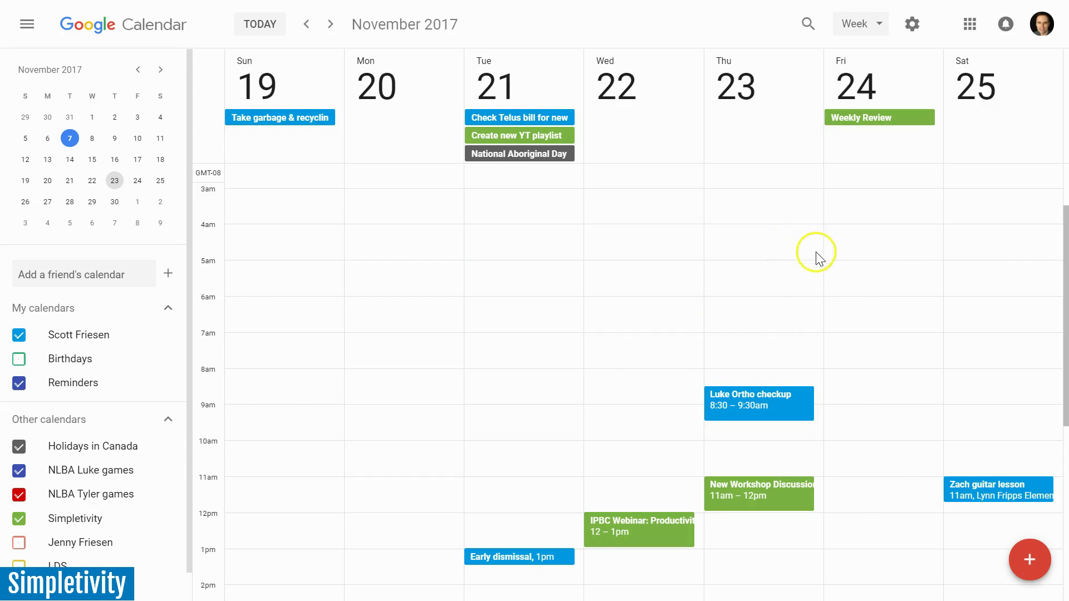
pyautogui.click(917, 34)
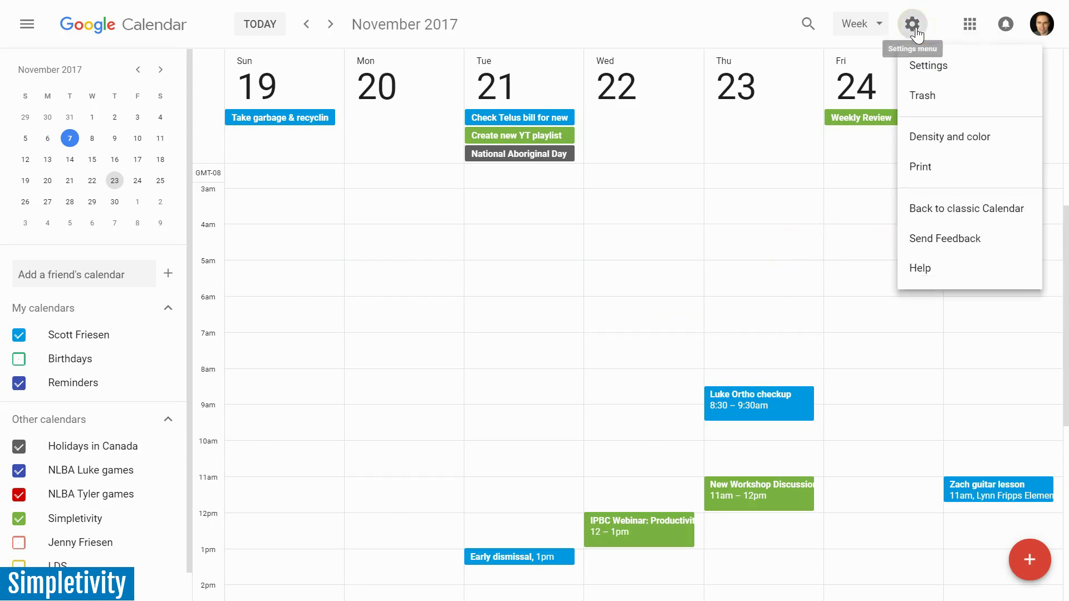
pyautogui.click(929, 99)
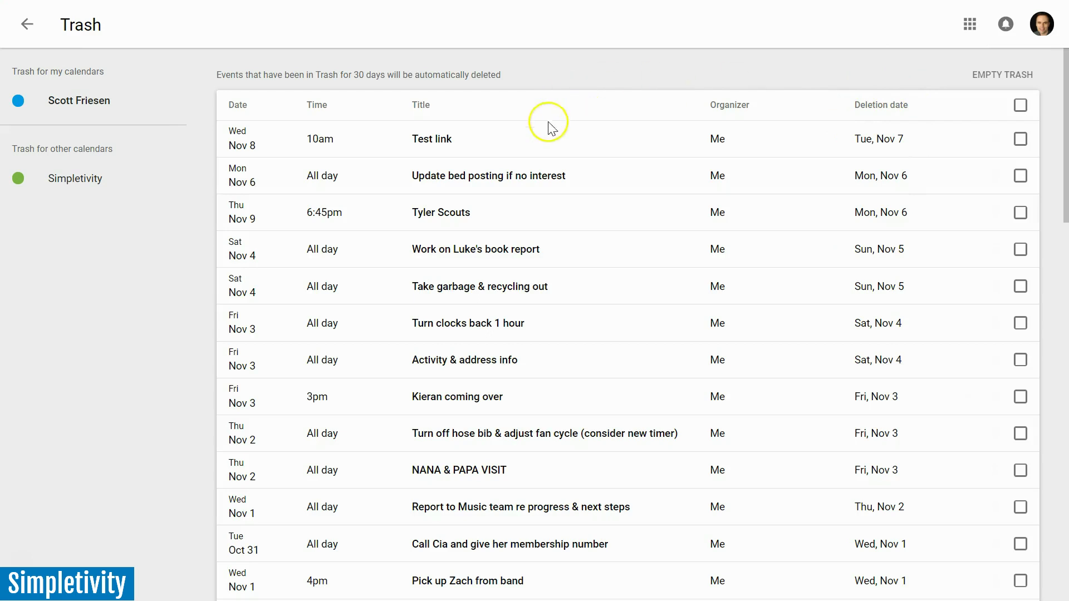
# Browse the deleted events in Trash, checking entries and their deletion dates
pyautogui.moveTo(637, 298)
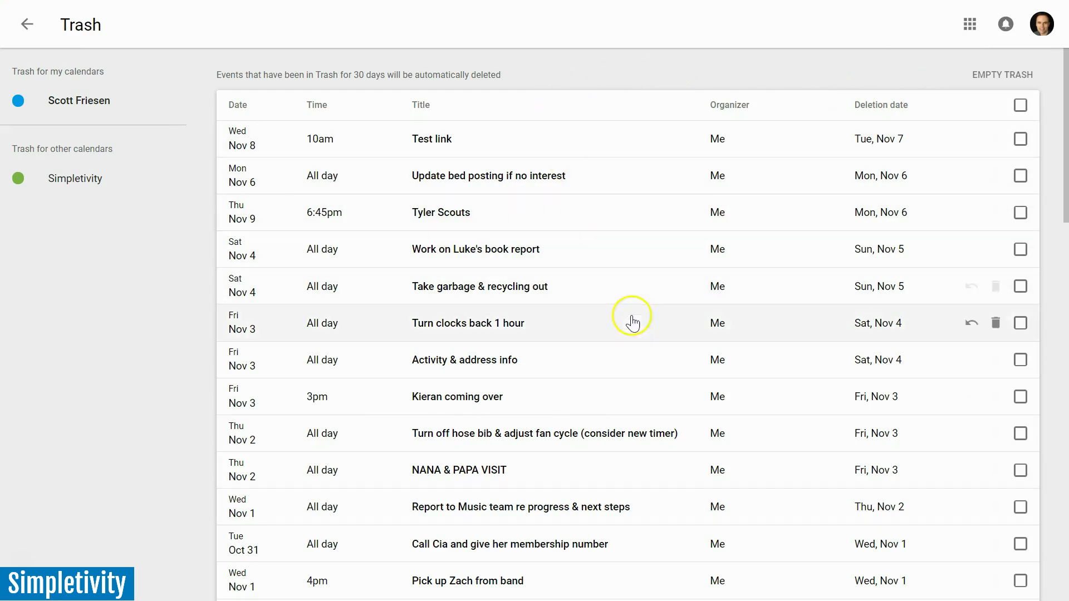
pyautogui.scroll(-10, 644, 188)
pyautogui.scroll(-8, 646, 193)
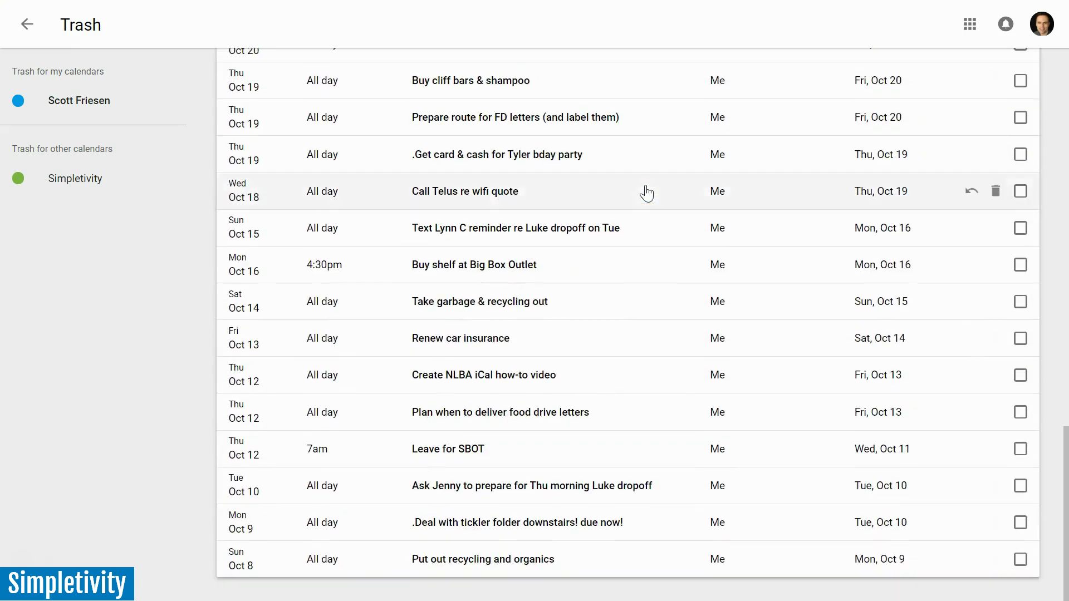
pyautogui.scroll(20, 646, 193)
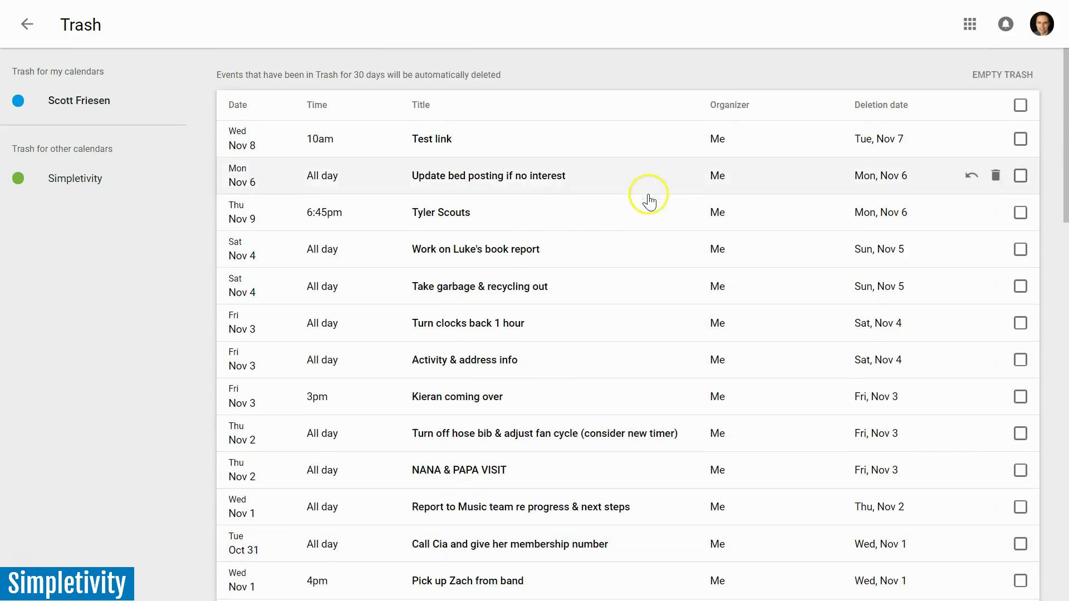
pyautogui.click(648, 291)
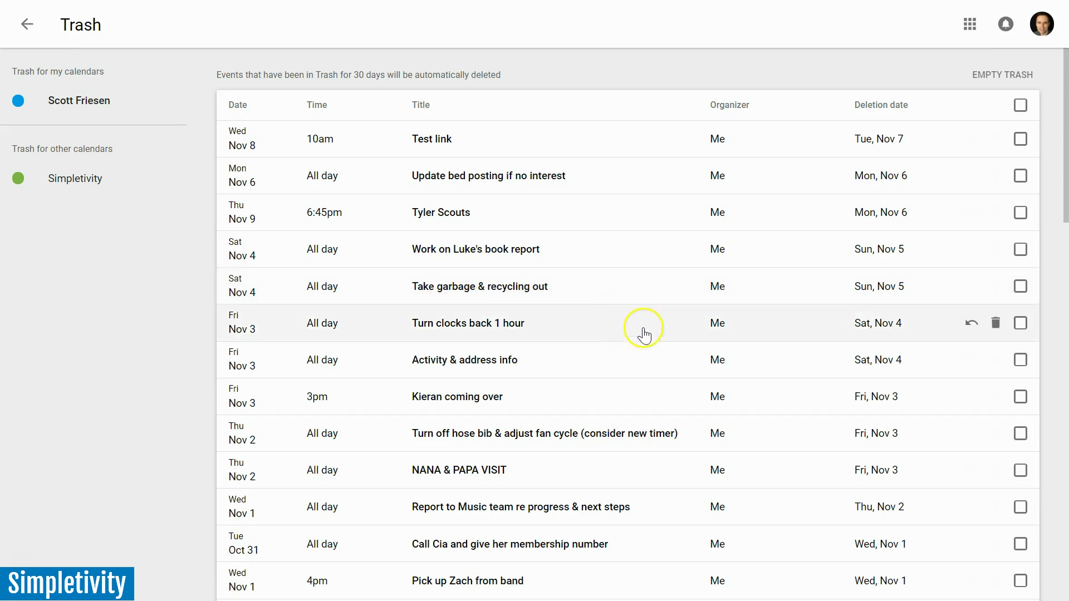
pyautogui.click(644, 251)
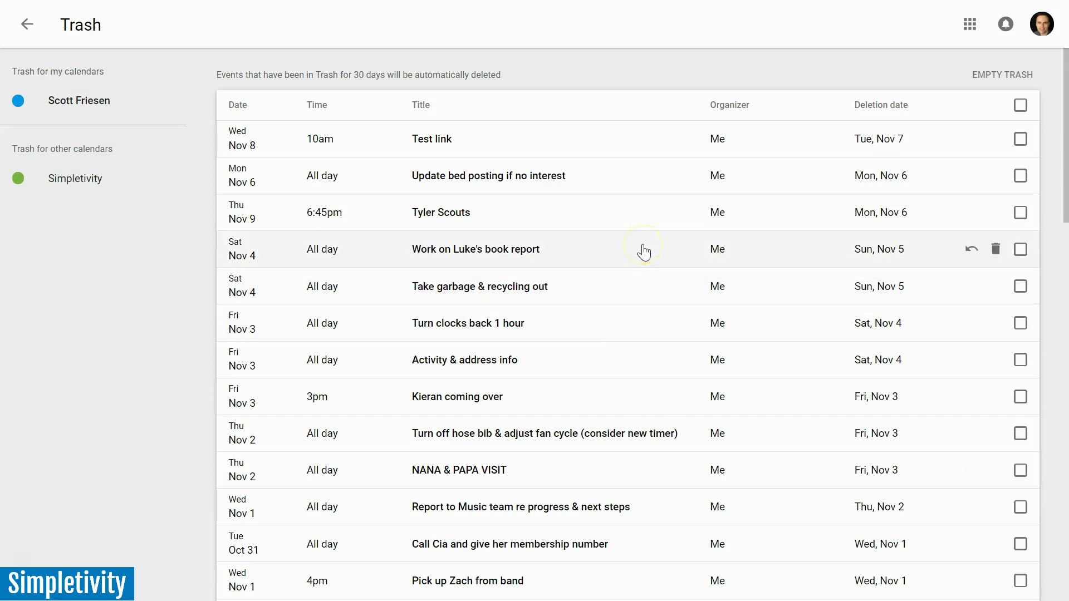
pyautogui.click(620, 214)
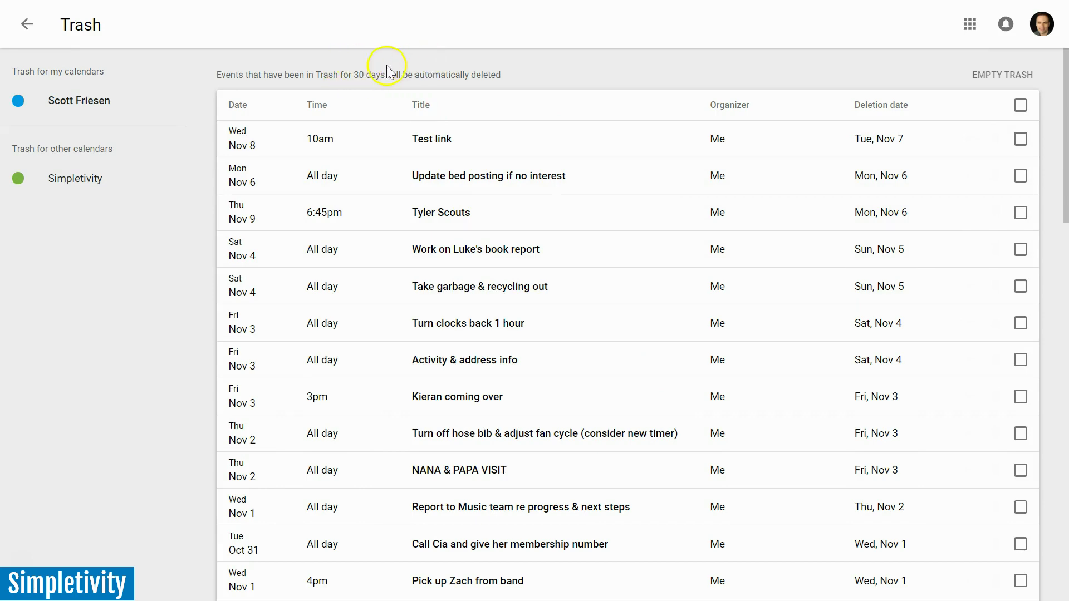
pyautogui.scroll(-15, 540, 240)
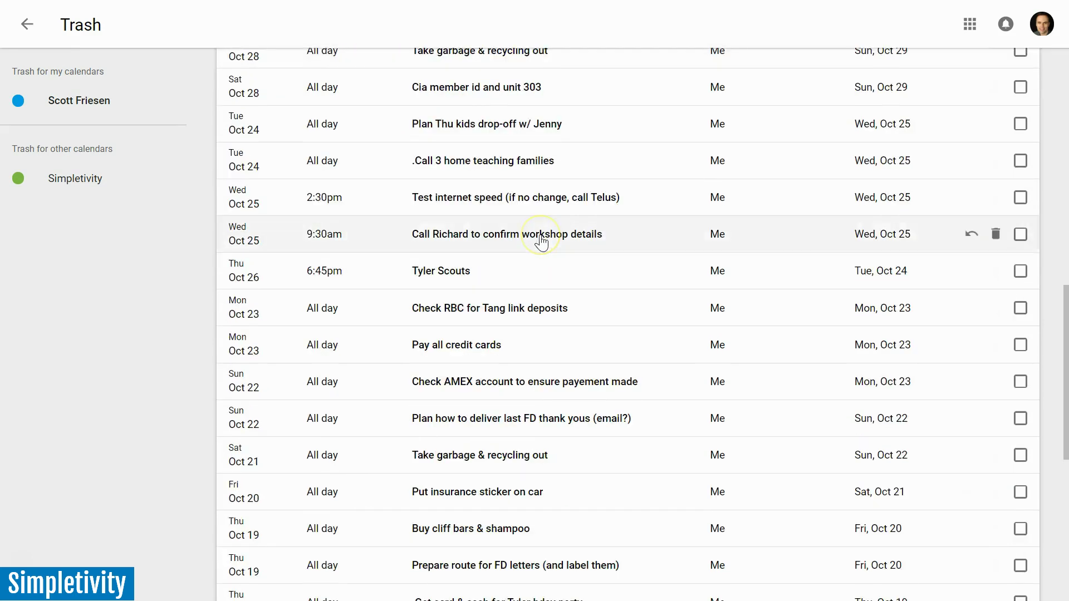
pyautogui.scroll(15, 541, 242)
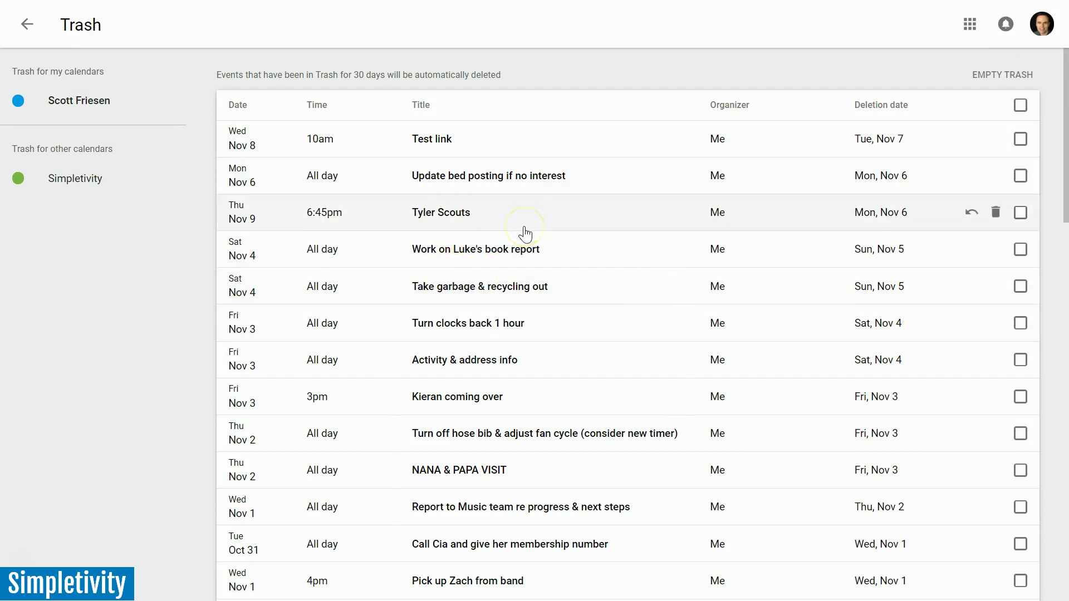
# Go back from Trash to the November 19–25 week view
pyautogui.click(28, 25)
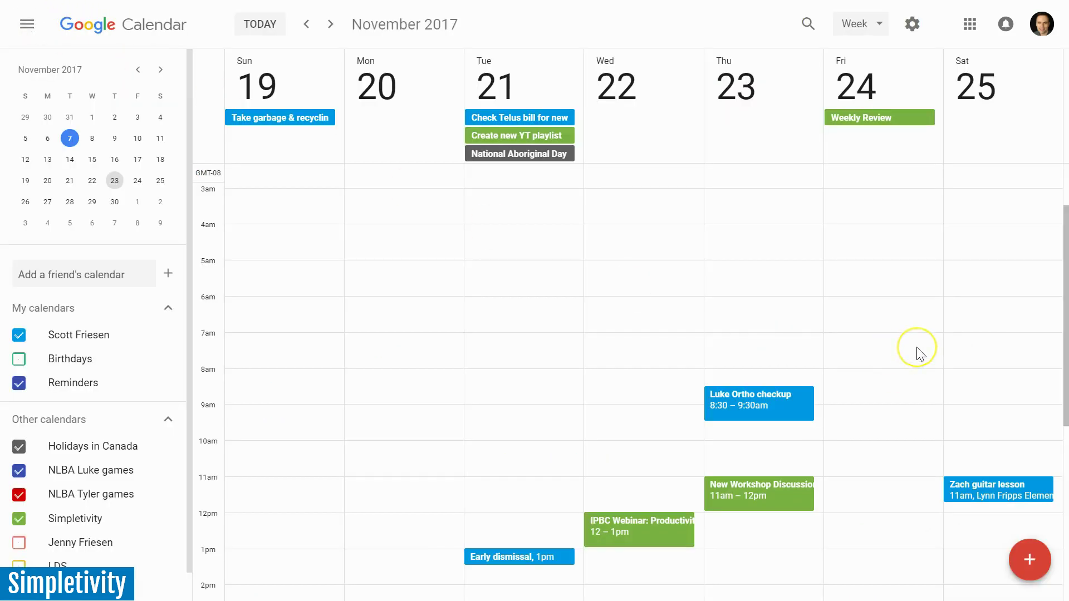
pyautogui.scroll(2, 921, 354)
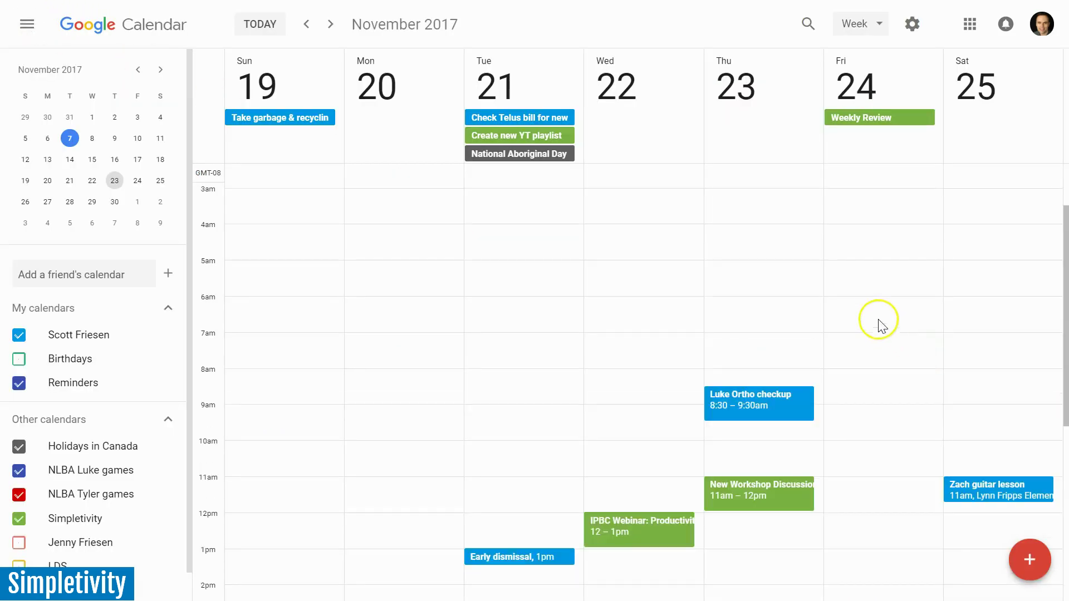